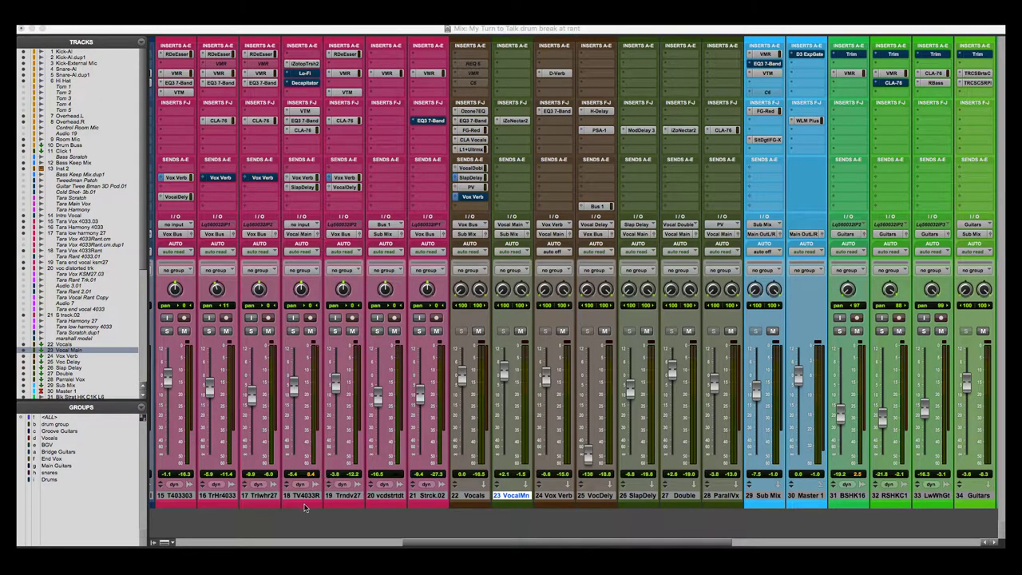
- Solo the TV4033R vocal track, bring up its EQ3 7-Band insert and bypass it
left_click(306, 496)
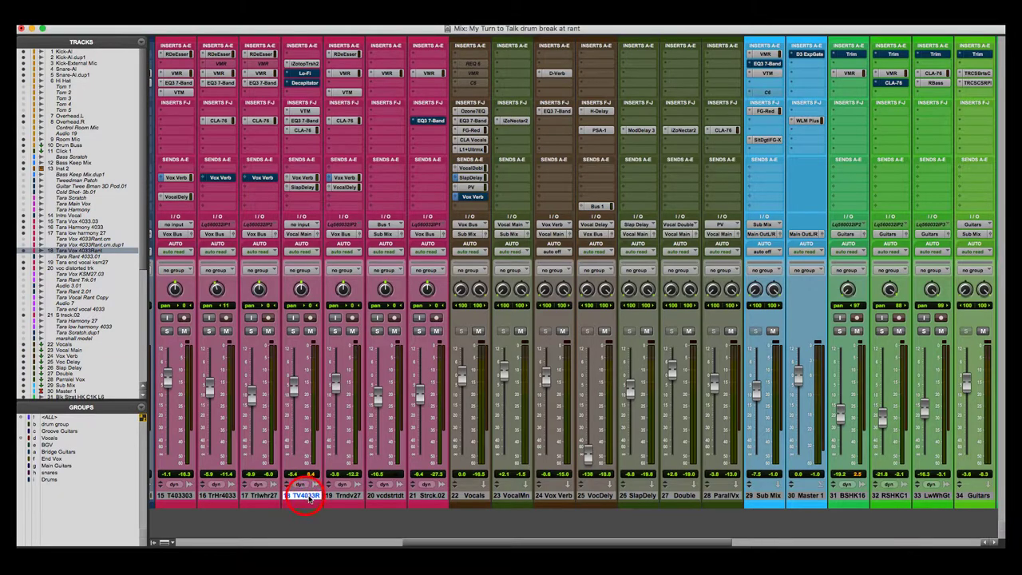
left_click(293, 331)
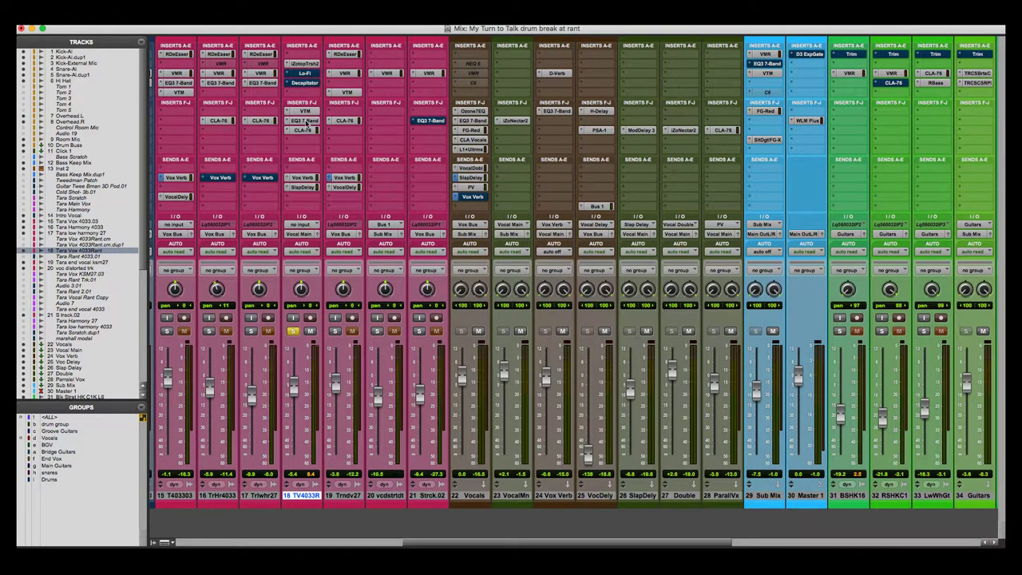
left_click(307, 121)
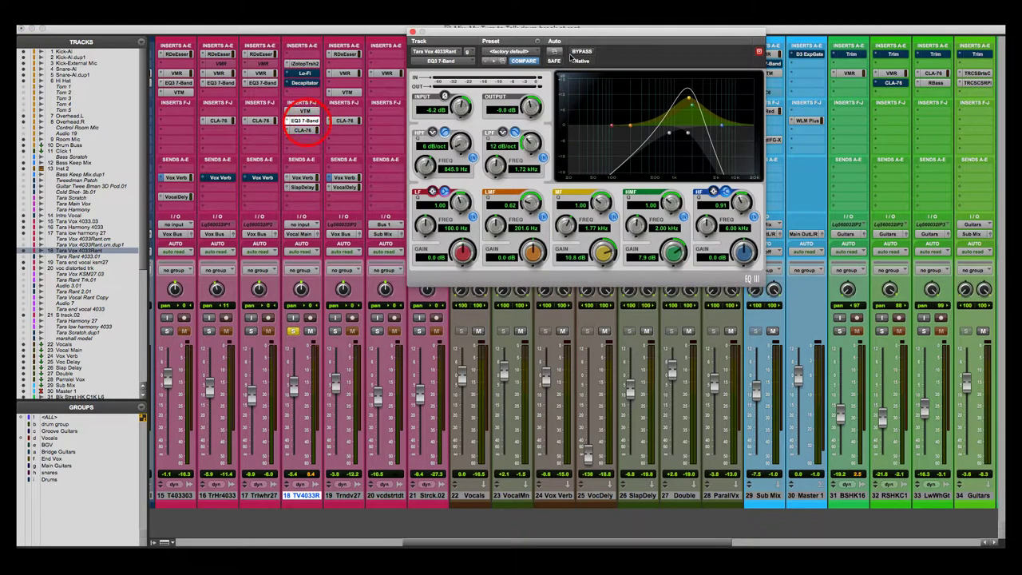
left_click(308, 122)
left_click_drag(328, 165, 315, 132)
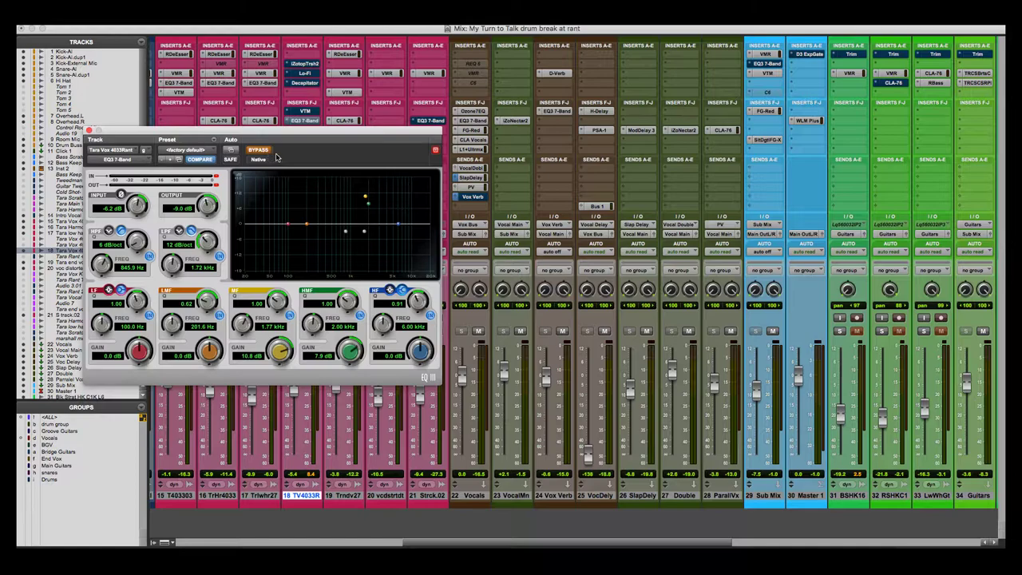
- During playback, compare the soloed vocal with the EQ3 7-Band bypassed and active, leave it active, and check the CLA-76 insert
key("space")
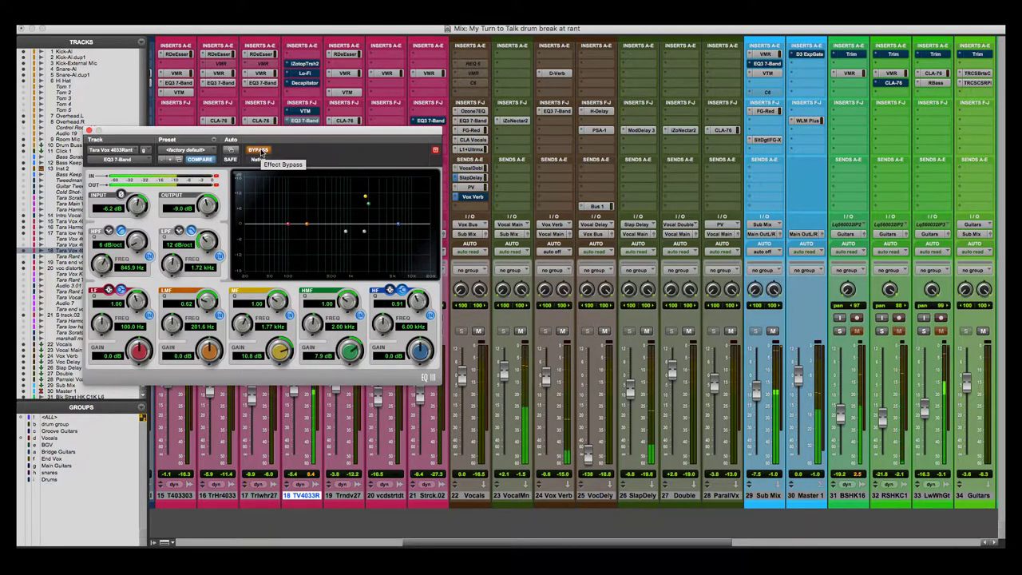
left_click(259, 151)
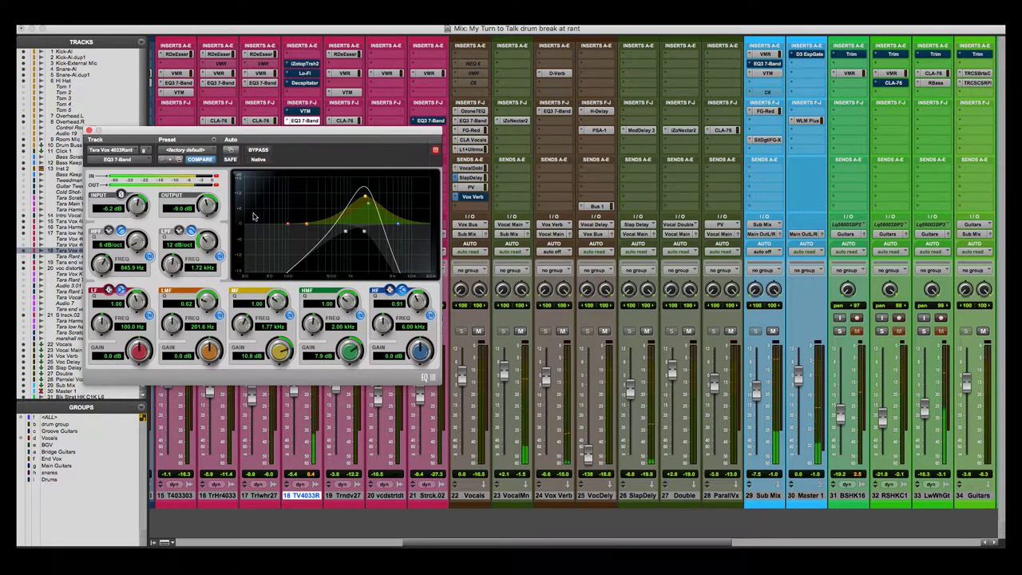
left_click(259, 151)
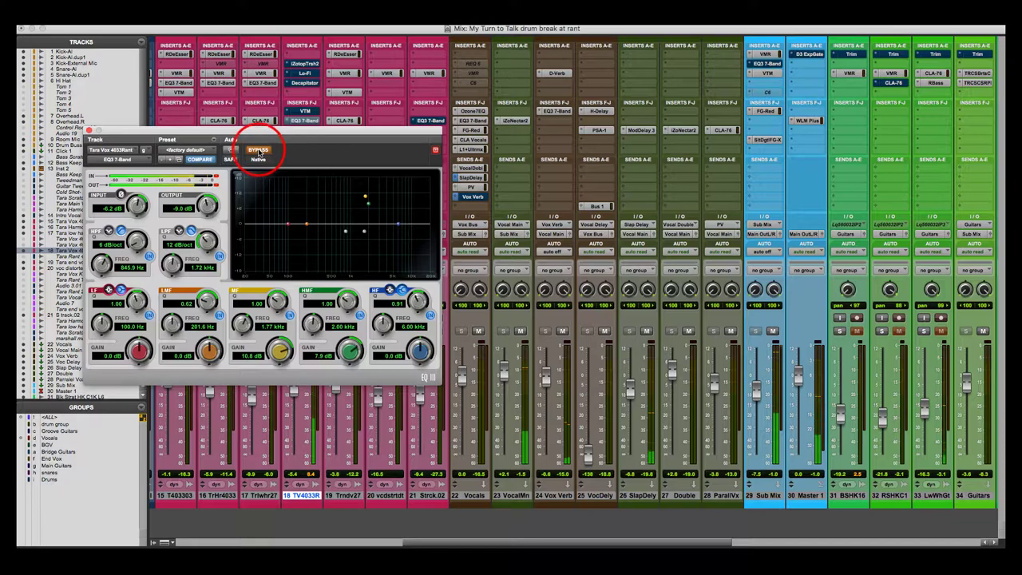
left_click(258, 151)
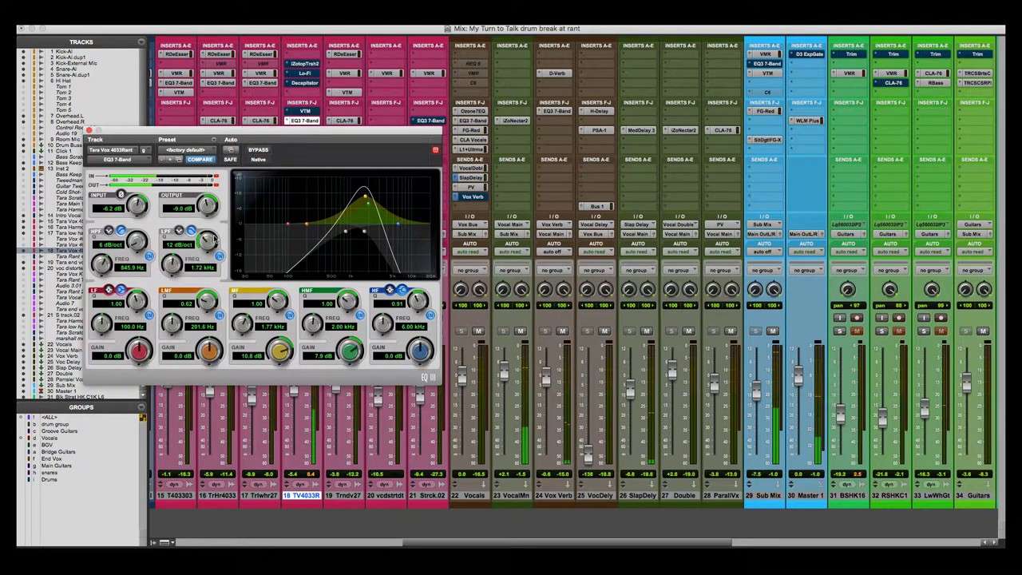
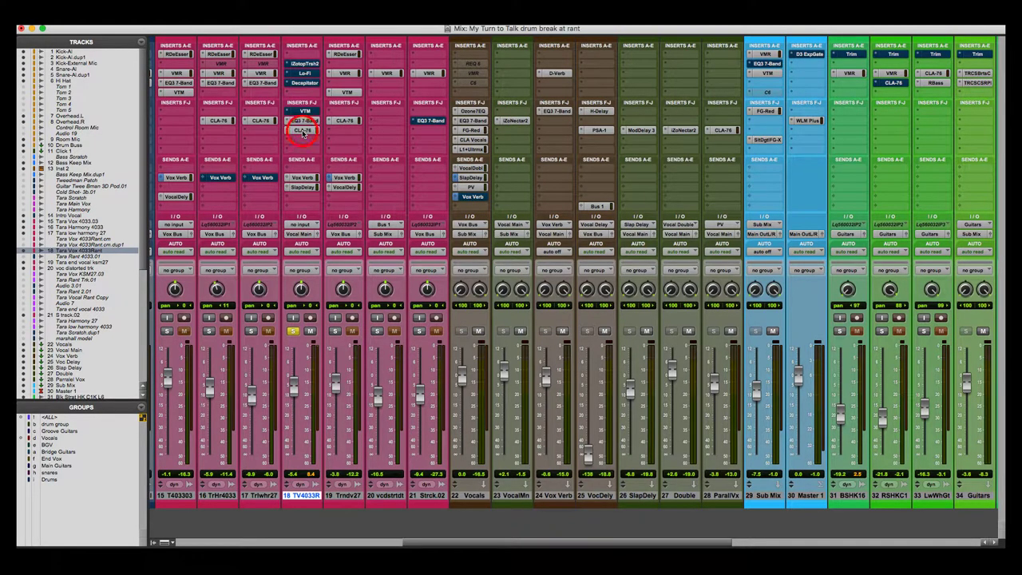
key("space")
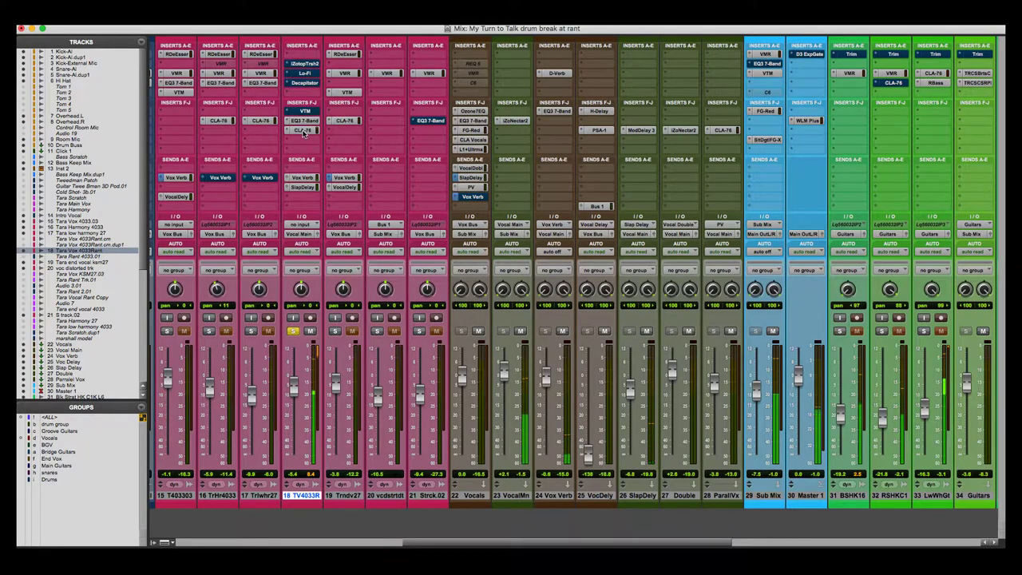
left_click(303, 132)
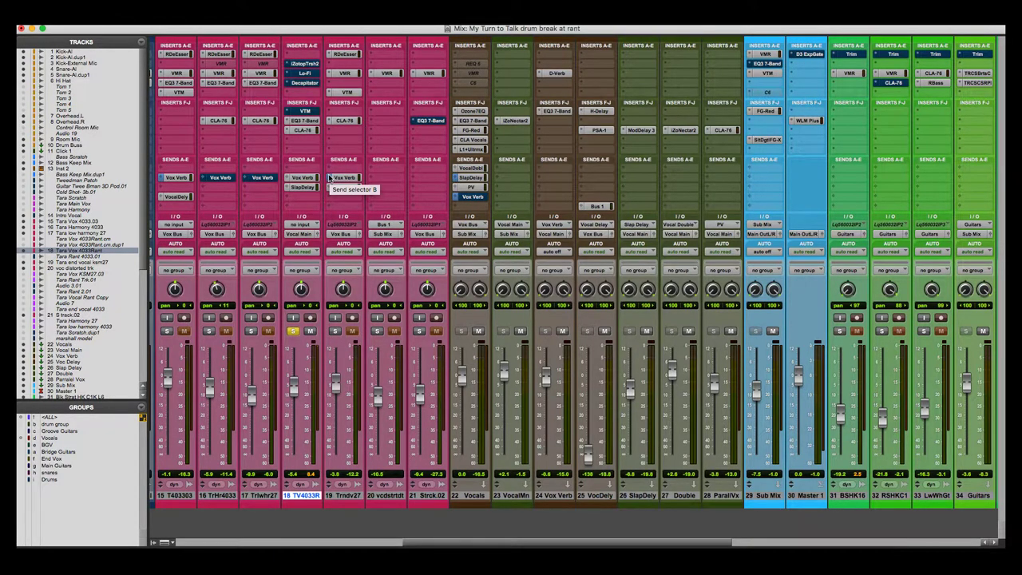
- Bring up iZotope Trash 2 on TV4033R, compare the playing vocal with it active and bypassed, and leave it active
left_click(305, 64)
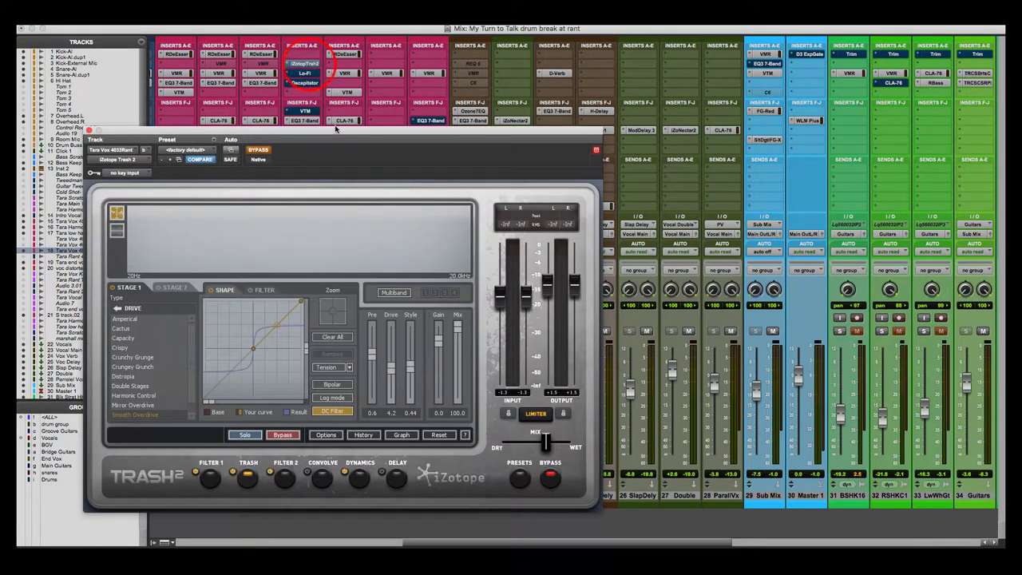
left_click_drag(335, 127, 330, 92)
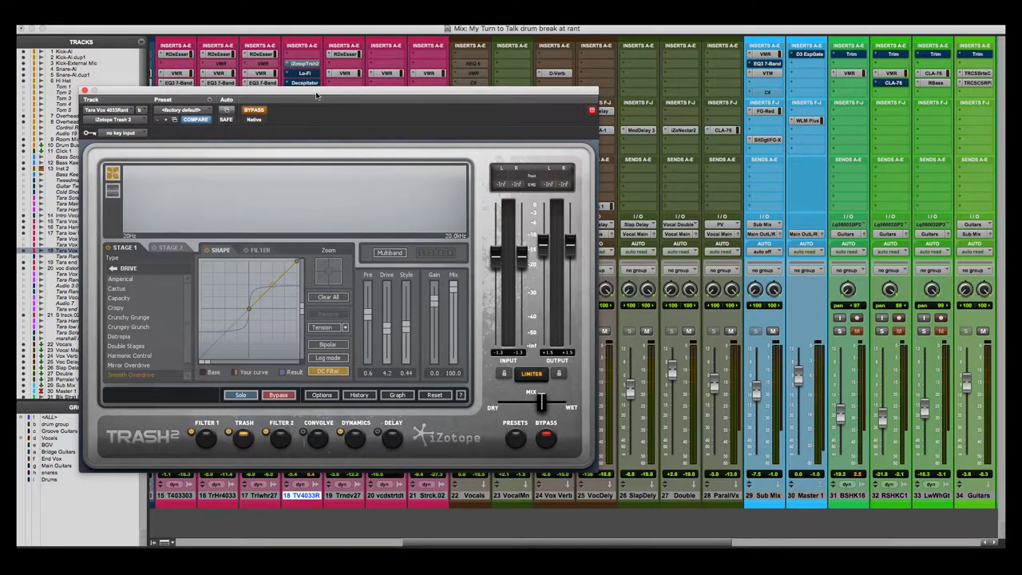
left_click_drag(316, 91, 312, 105)
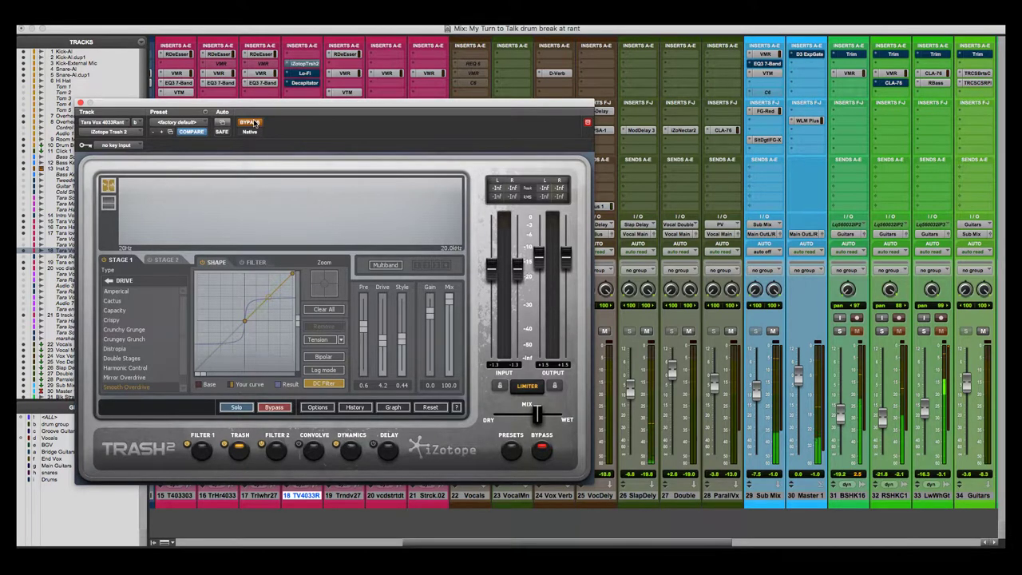
left_click(252, 121)
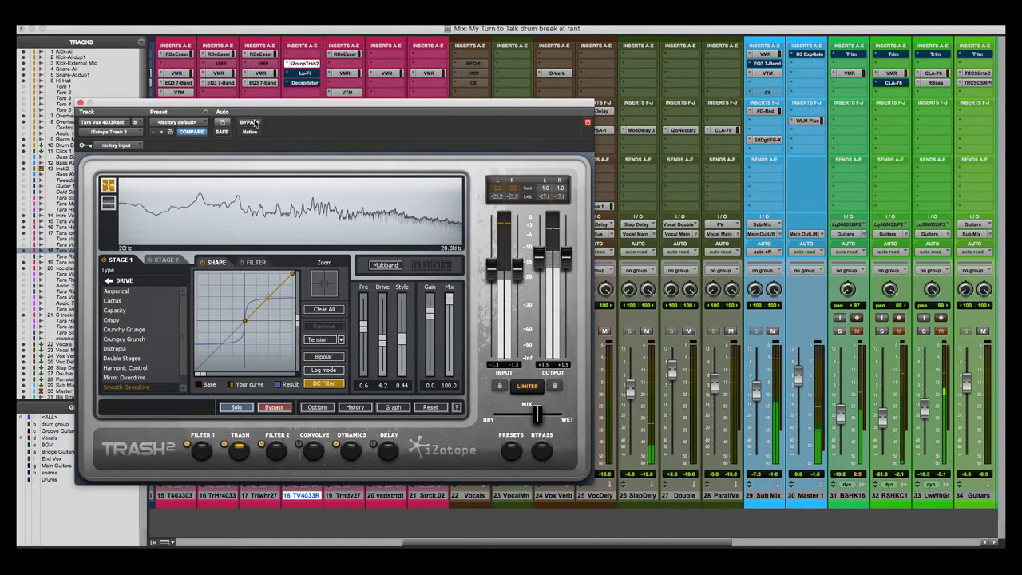
left_click(342, 103)
left_click_drag(342, 104, 303, 139)
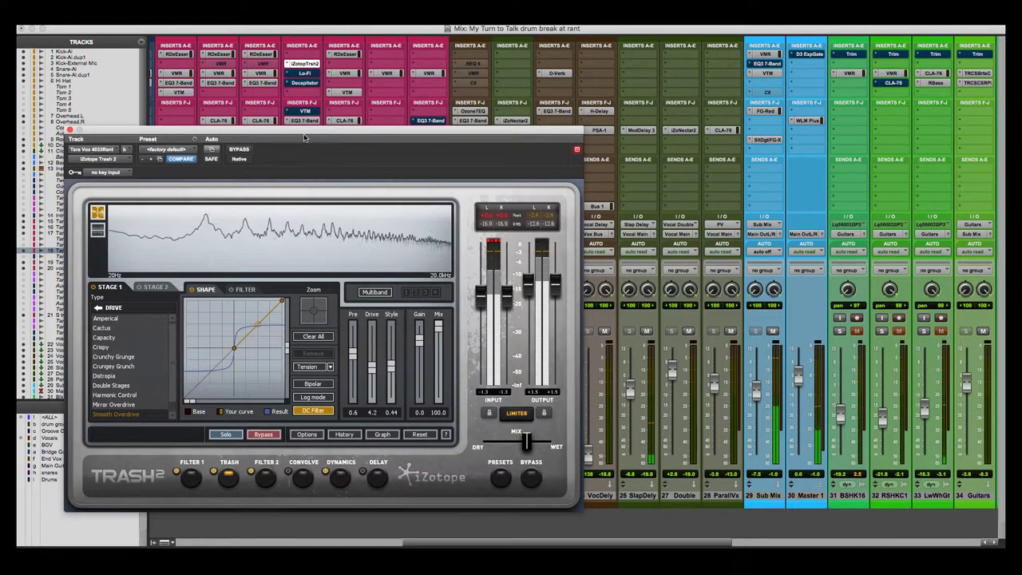
left_click(240, 149)
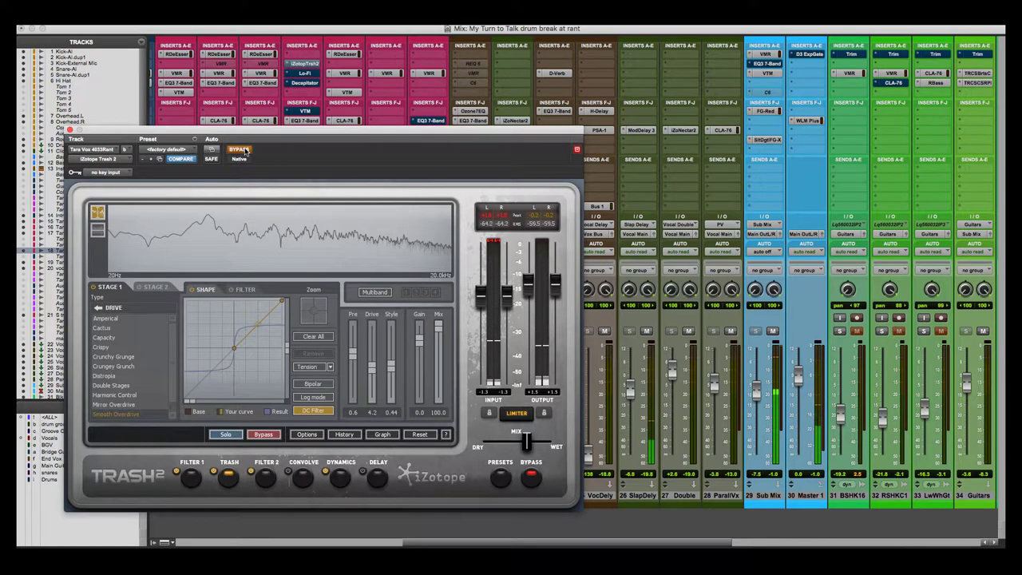
left_click(239, 149)
key("space")
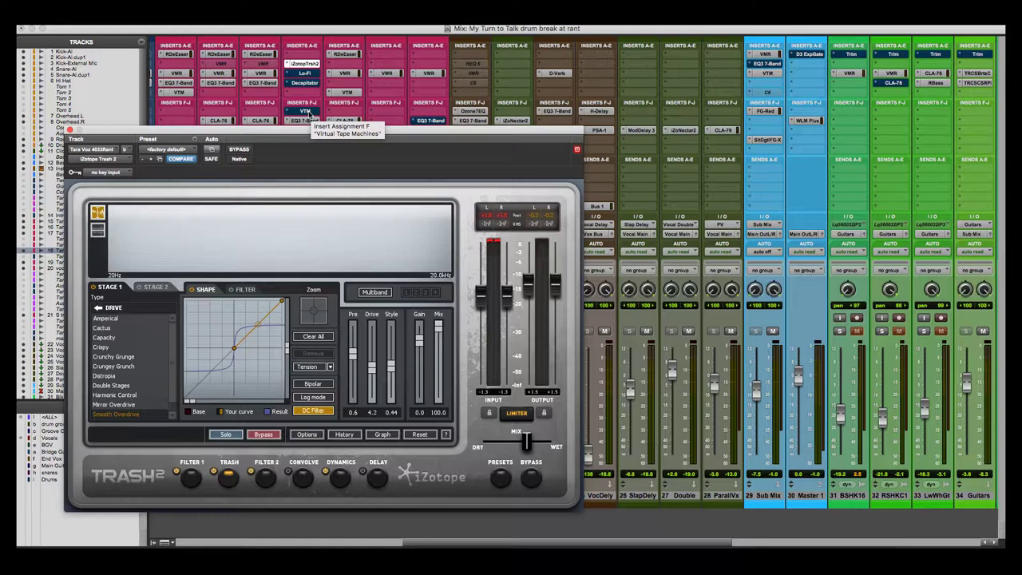
- Compare the playing vocal with Virtual Tape Machines bypassed and active, leave it active and close its window
left_click(307, 112)
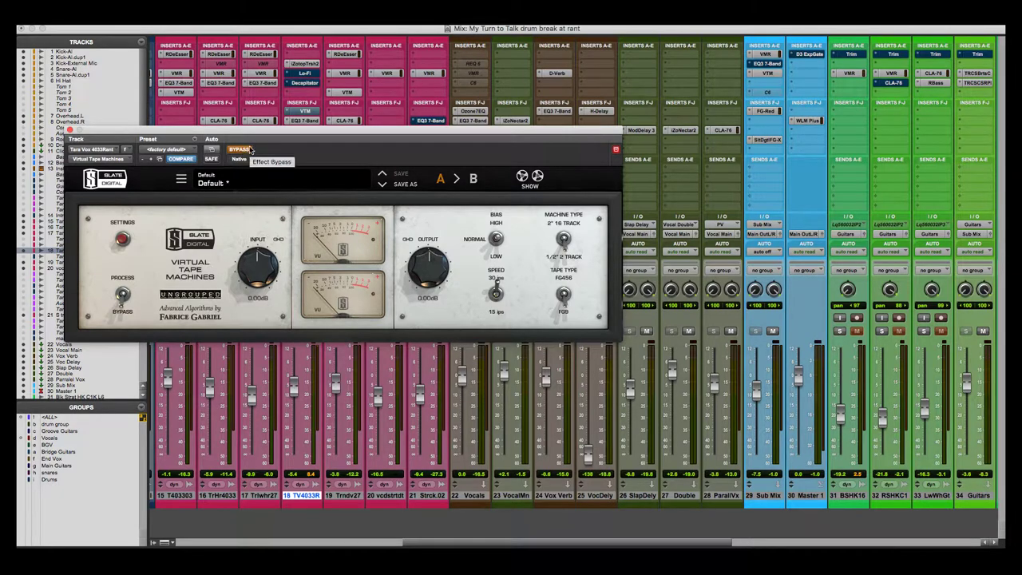
key("space")
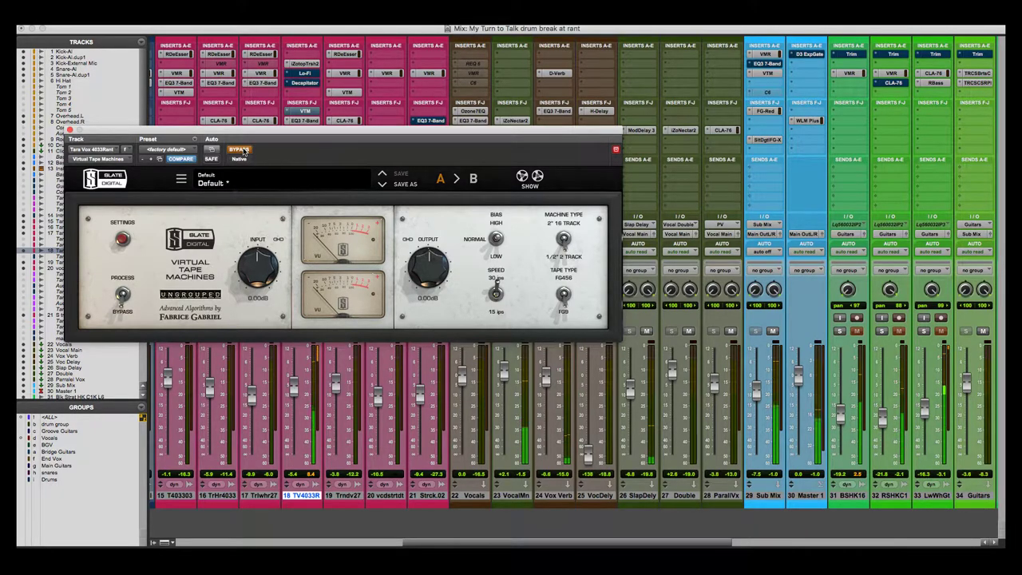
left_click(240, 150)
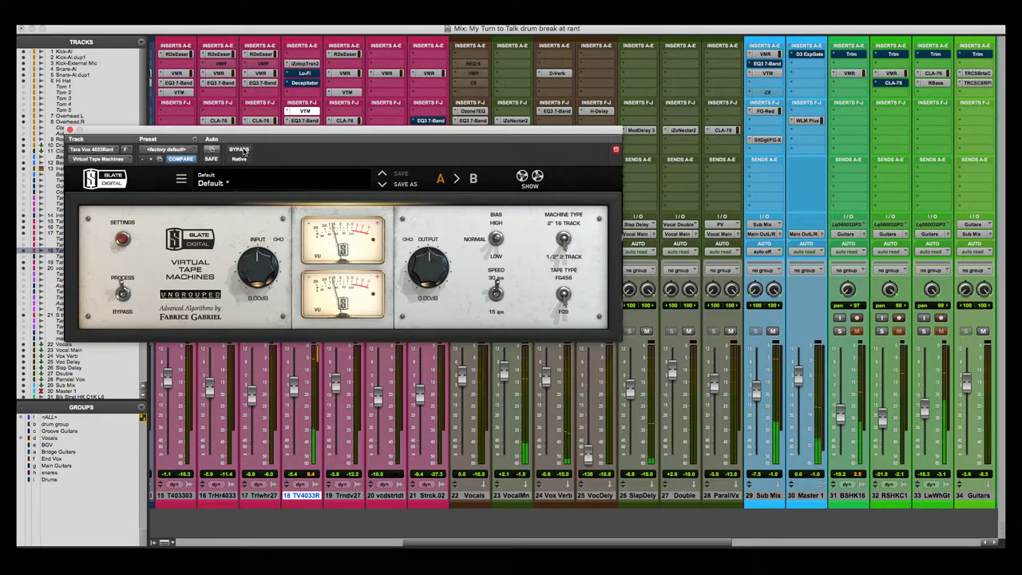
left_click(241, 150)
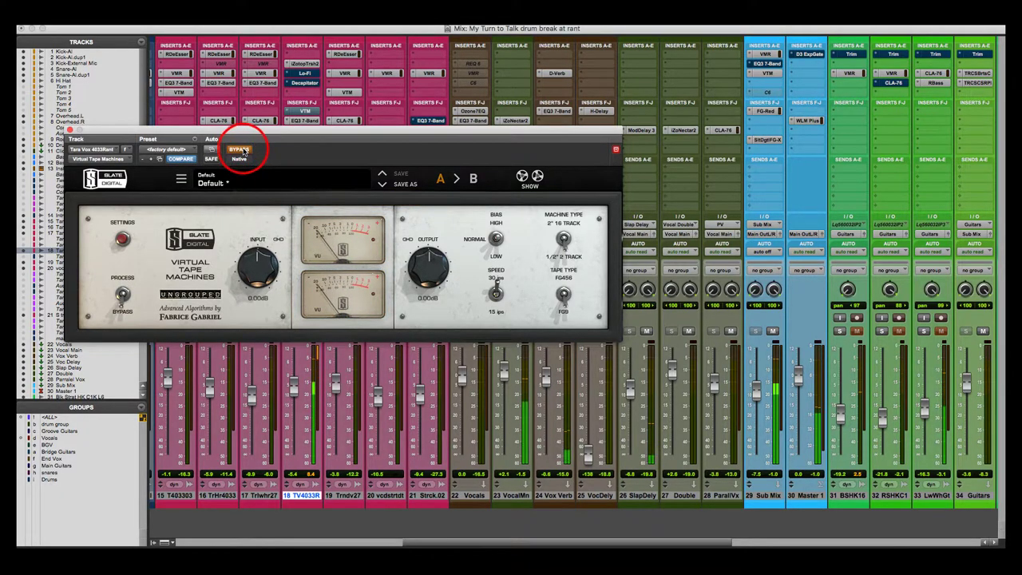
left_click(241, 150)
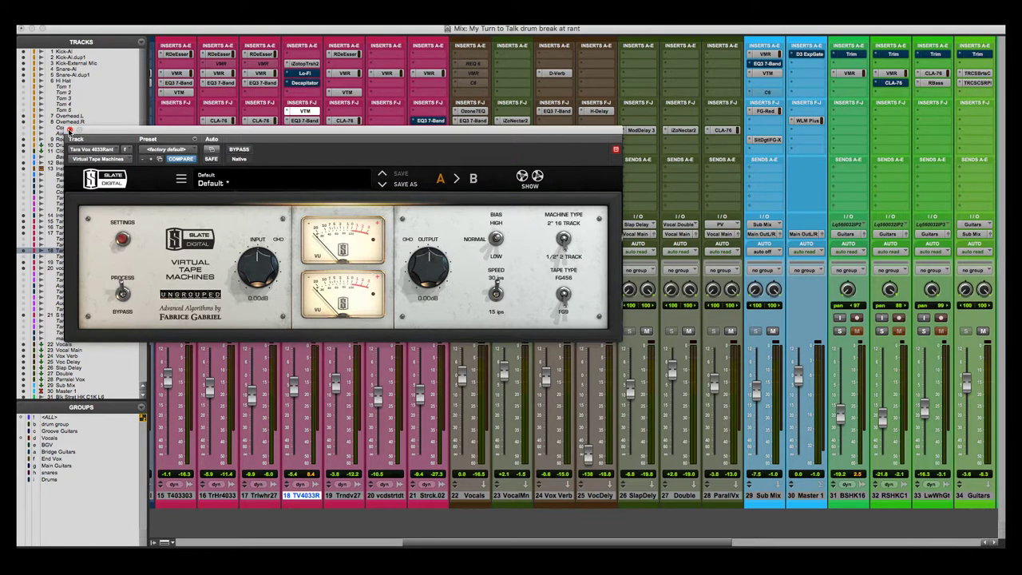
left_click(70, 130)
- Revisit the iZotope Trash 2 window on TV4033R, close it and bypass the insert
left_click(310, 63)
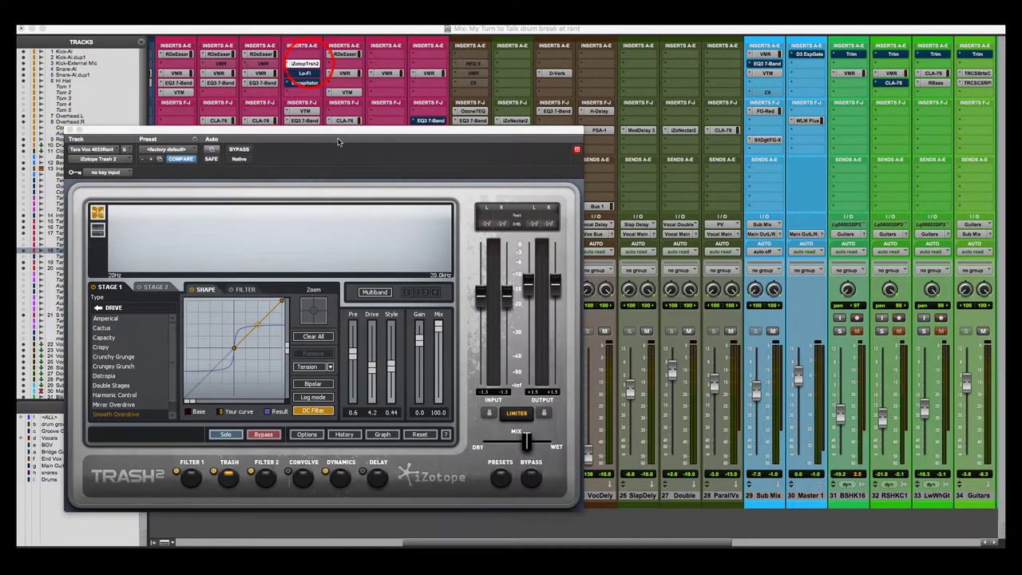
left_click_drag(330, 129, 327, 96)
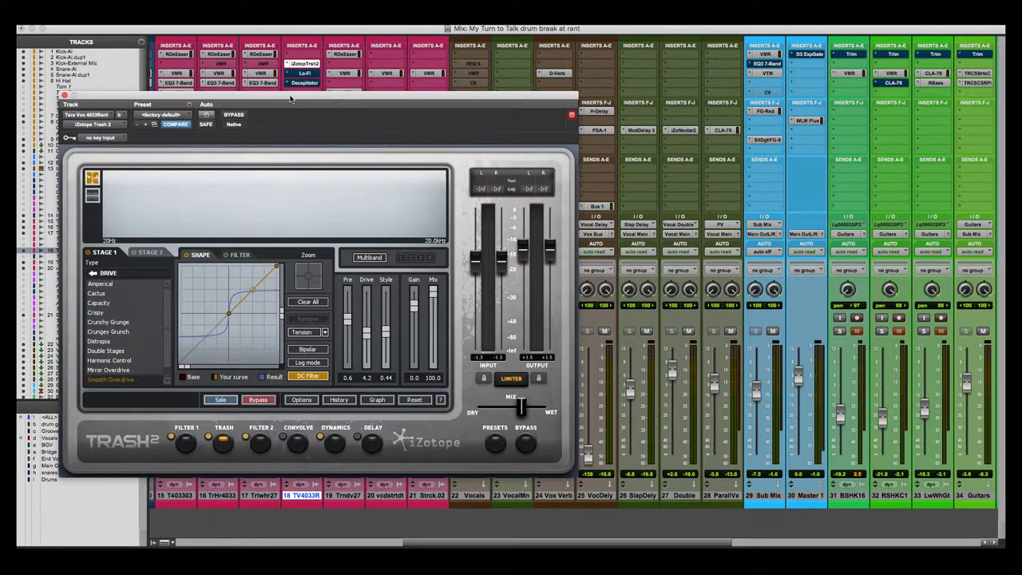
left_click(65, 95)
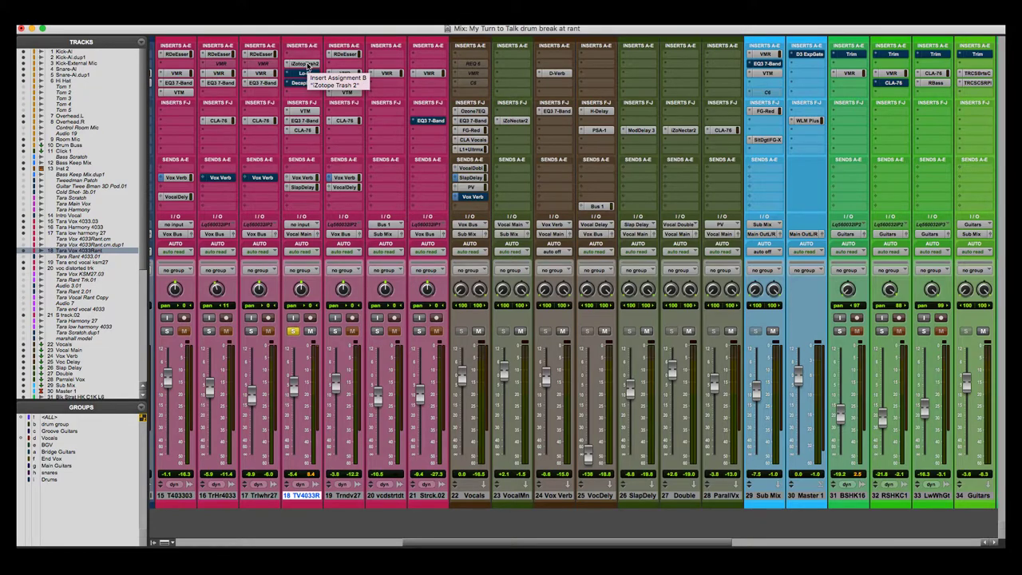
left_click(307, 64, "super")
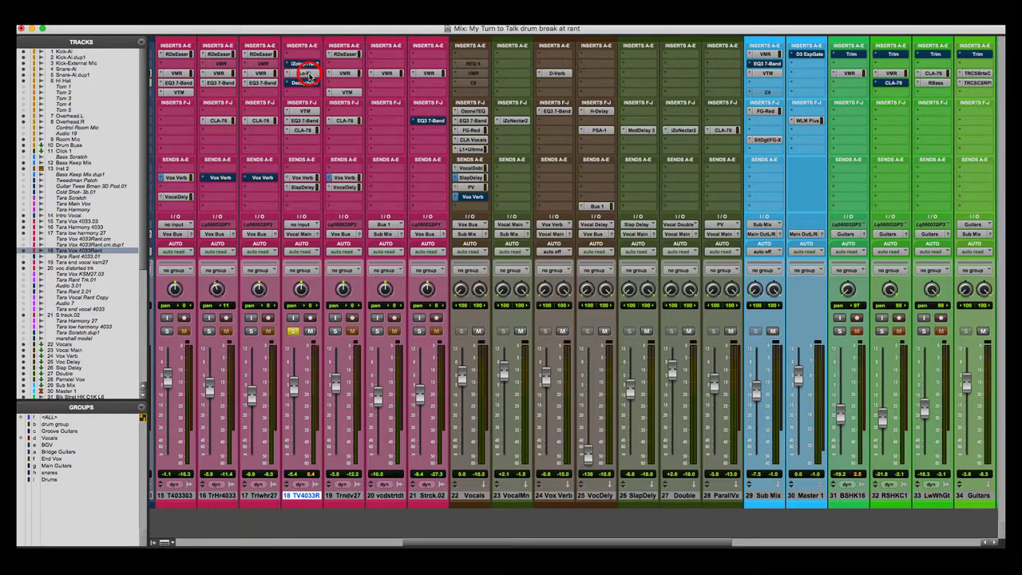
- Audition the Lo-Fi insert on TV4033R with the effect bypassed and active, and close its window
left_click(305, 73)
mouse_move(218, 102)
left_mouse_down()
mouse_move(206, 63)
mouse_move(201, 71)
left_mouse_up()
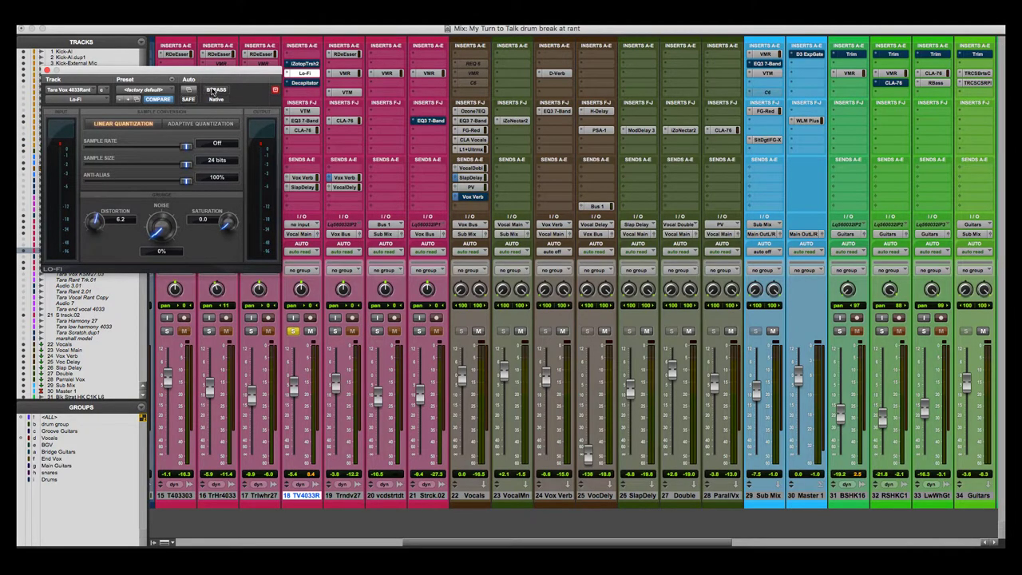
left_click(217, 90)
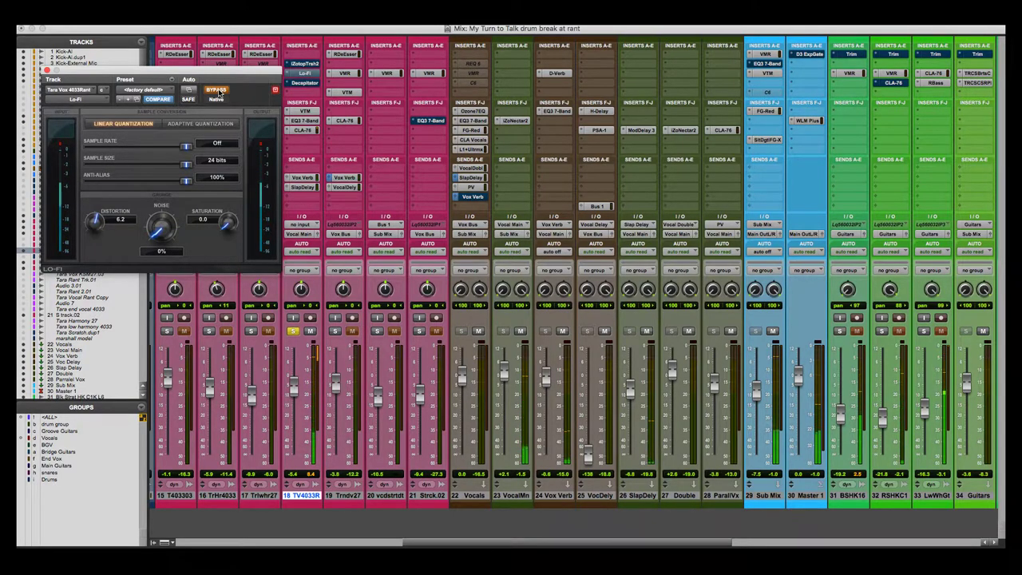
left_click(217, 90)
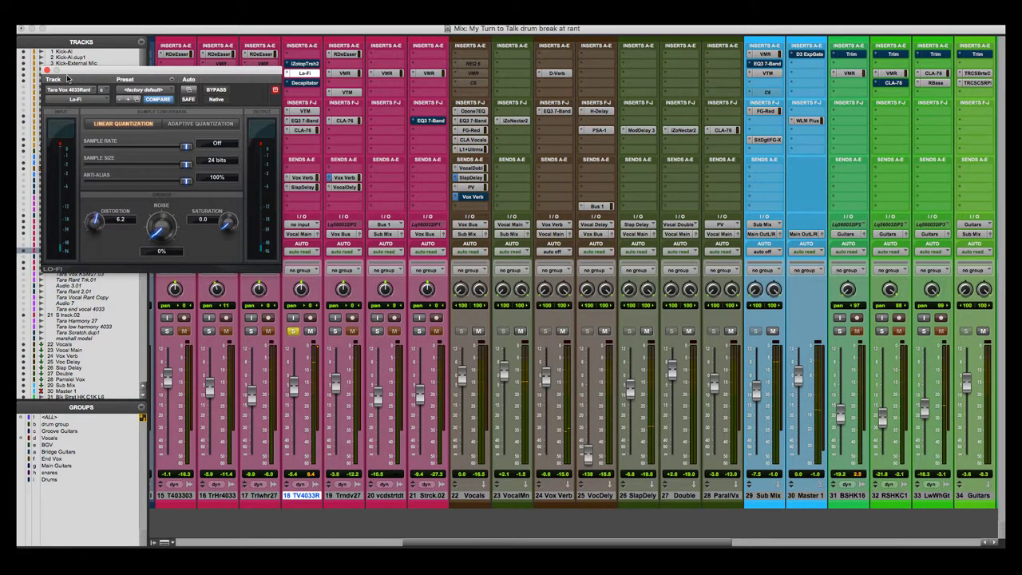
left_click_drag(231, 75, 229, 82)
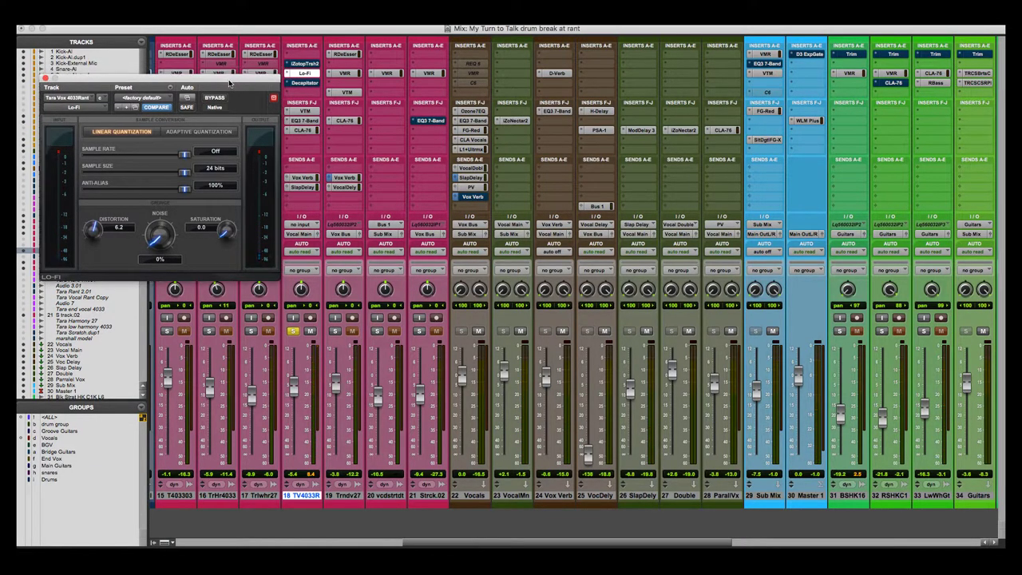
left_click(45, 79)
- Audition the Decapitator insert on TV4033R by activating it, then close its window and return it to bypass
left_click(304, 82)
mouse_move(305, 83)
left_mouse_down()
mouse_move(297, 79)
mouse_move(299, 106)
mouse_move(296, 75)
mouse_move(307, 82)
left_mouse_up()
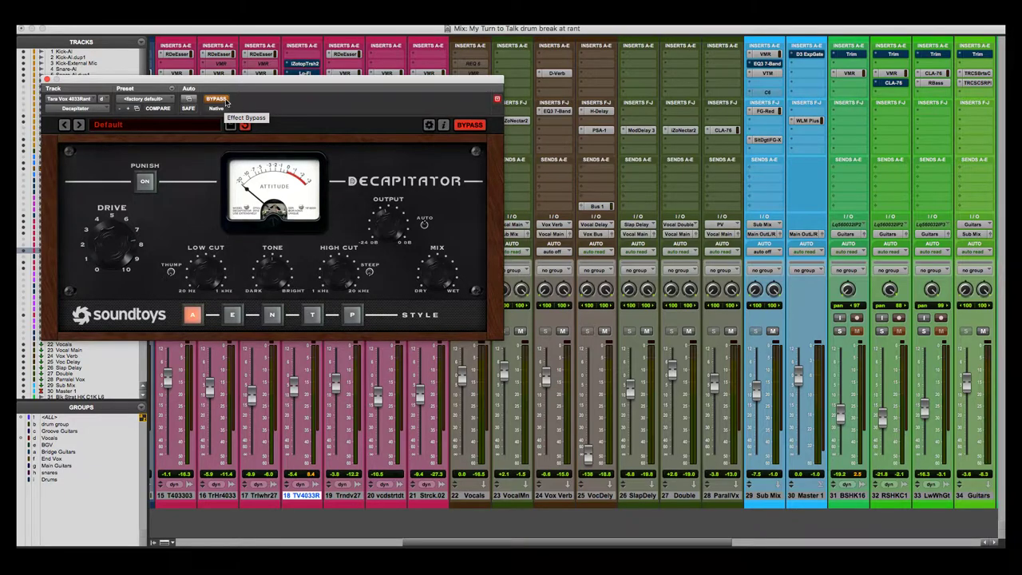
mouse_move(273, 82)
left_mouse_down()
mouse_move(273, 124)
mouse_move(273, 113)
left_mouse_up()
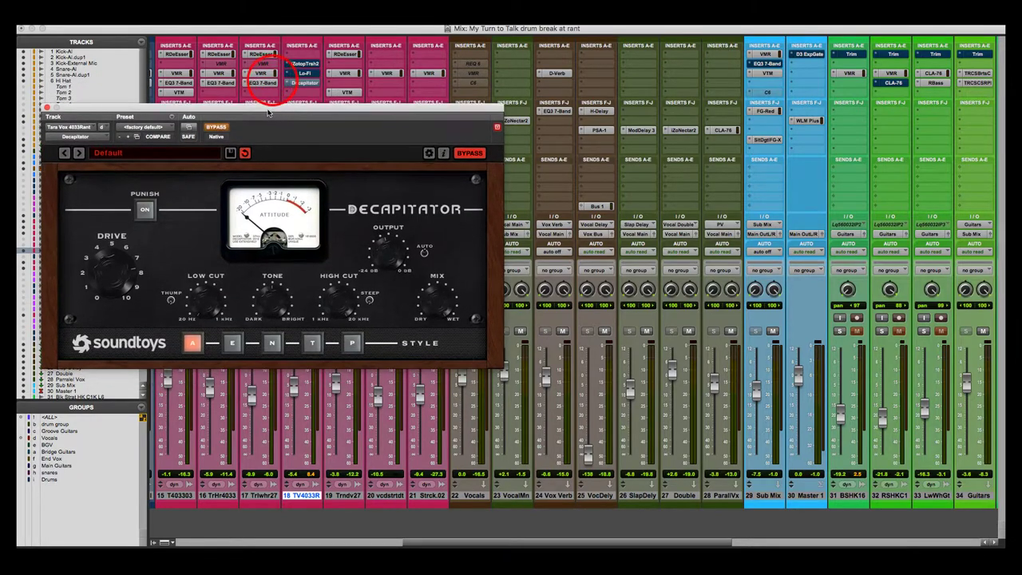
left_click(214, 127)
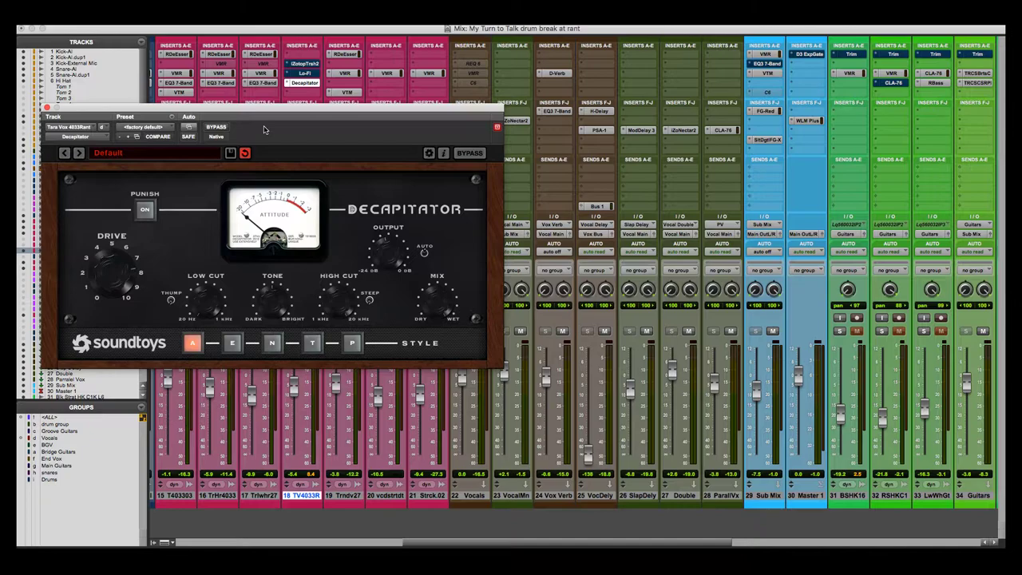
left_click(304, 85)
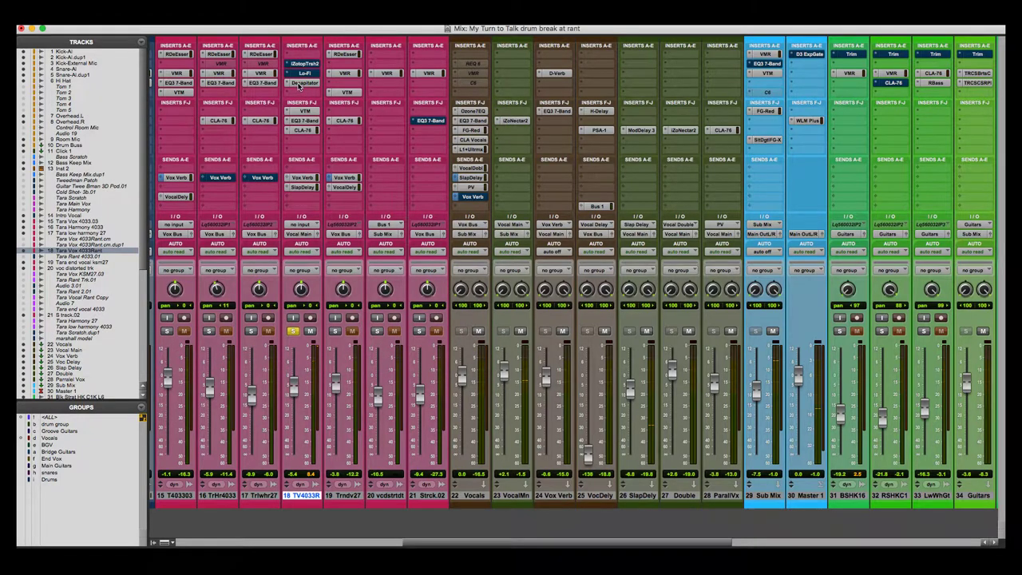
left_click(304, 83, "super")
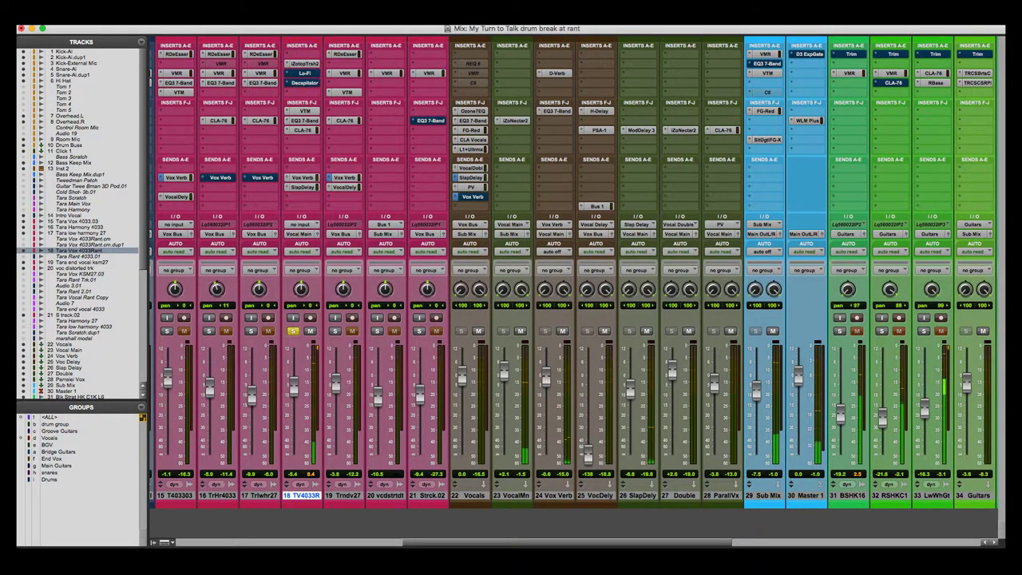